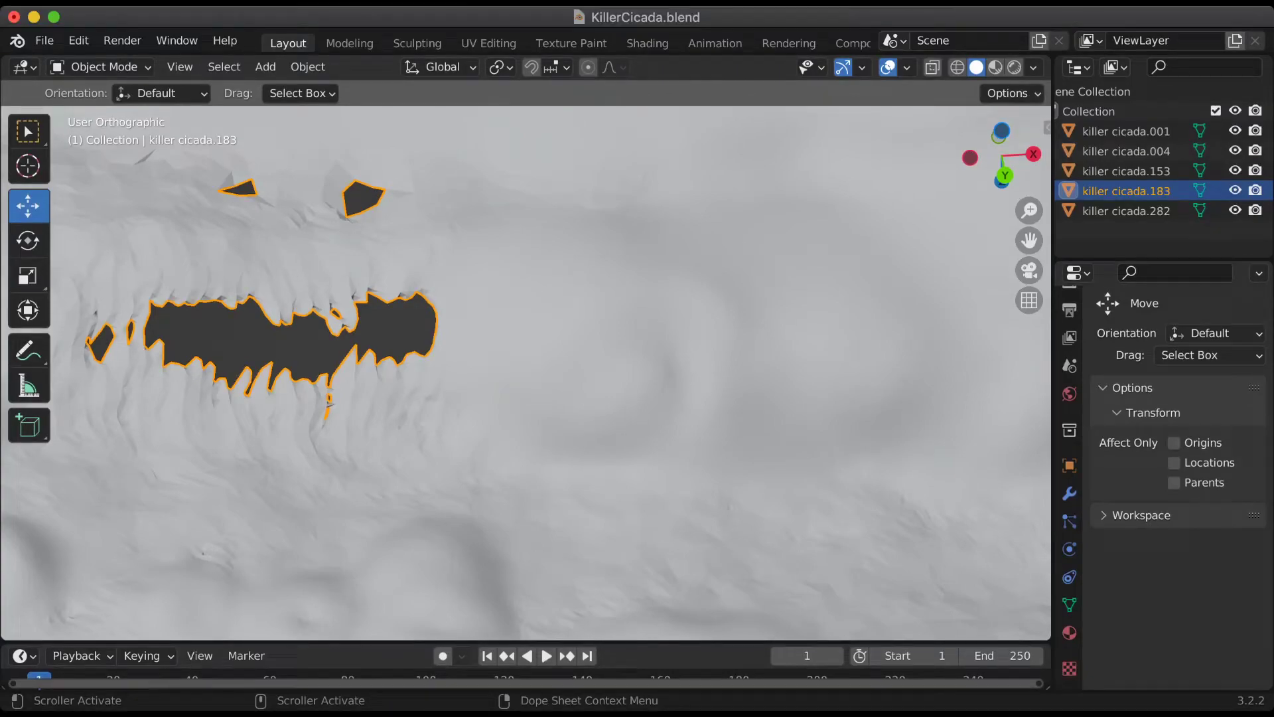
scroll(525, 371, down, 3)
scroll(526, 371, down, 2)
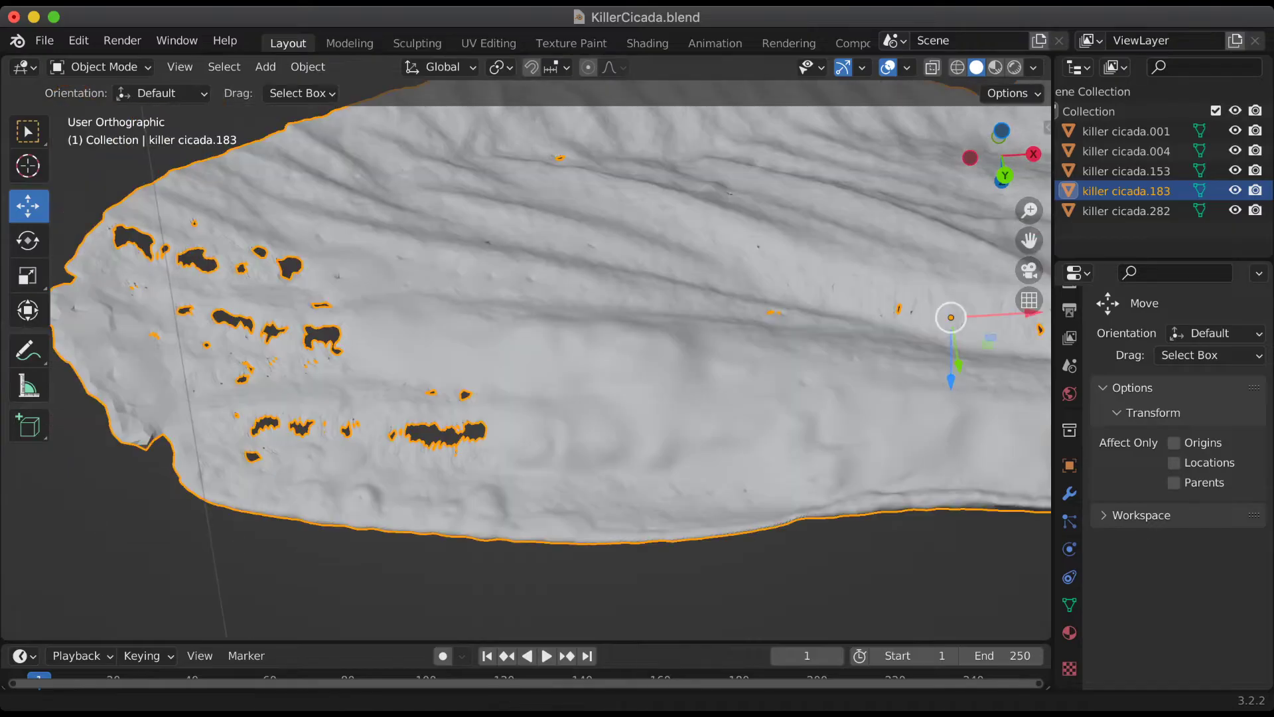
Pan and zoom in on the cluster of holes in the killer cicada.183 wing.
shift+middle_drag(527, 358, 462, 448)
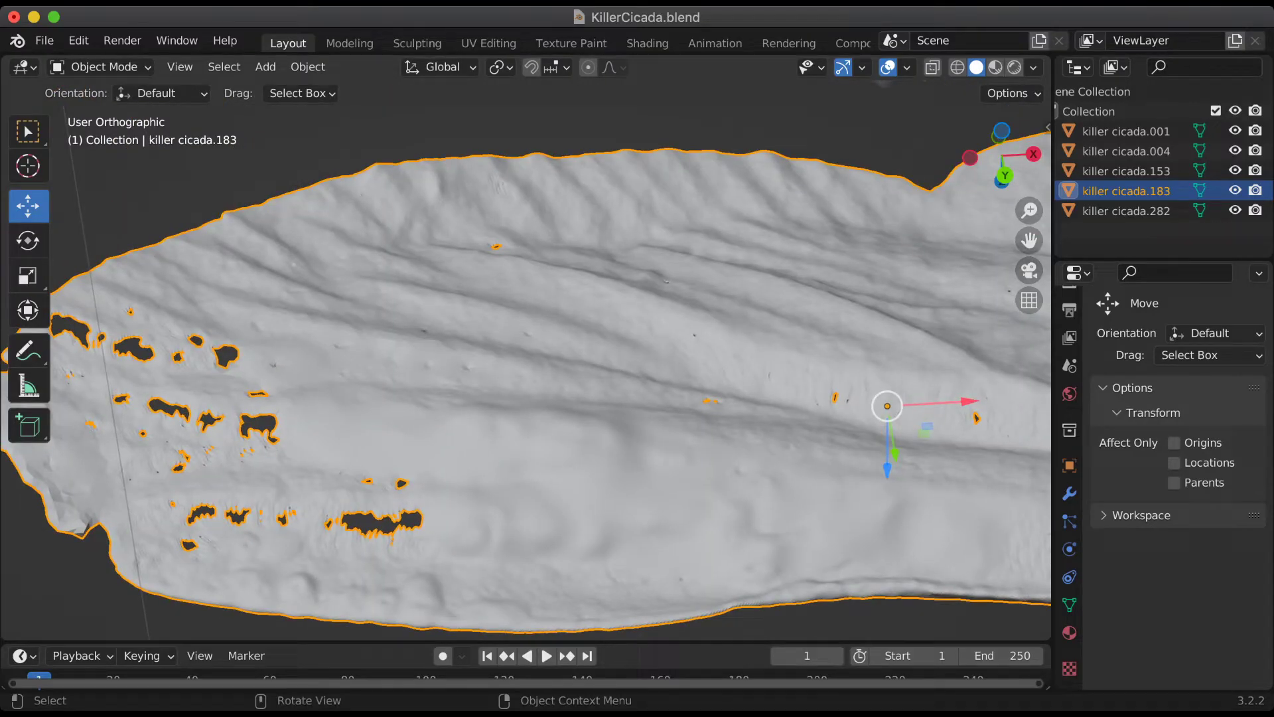
scroll(510, 354, down, 2)
scroll(526, 361, up, 5)
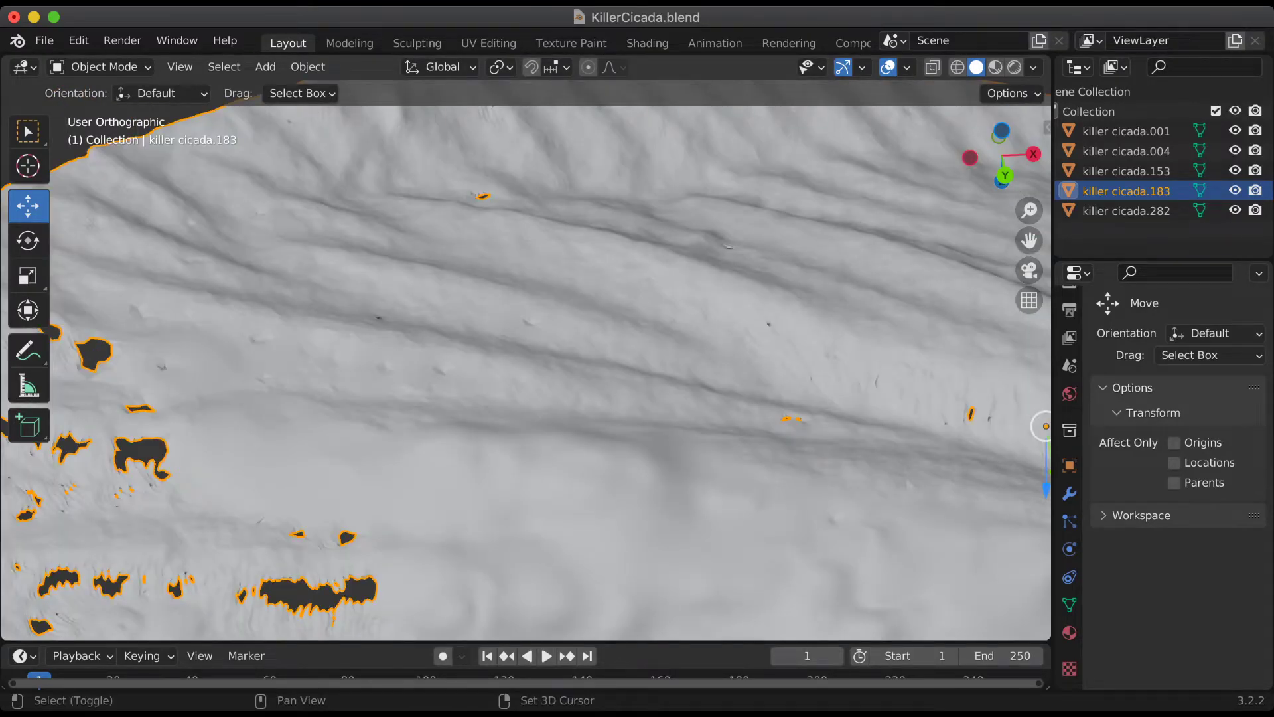
scroll(525, 360, down, 3)
mouse_move(418, 478)
shift+middle_down()
mouse_move(538, 329)
mouse_move(498, 398)
shift+middle_up()
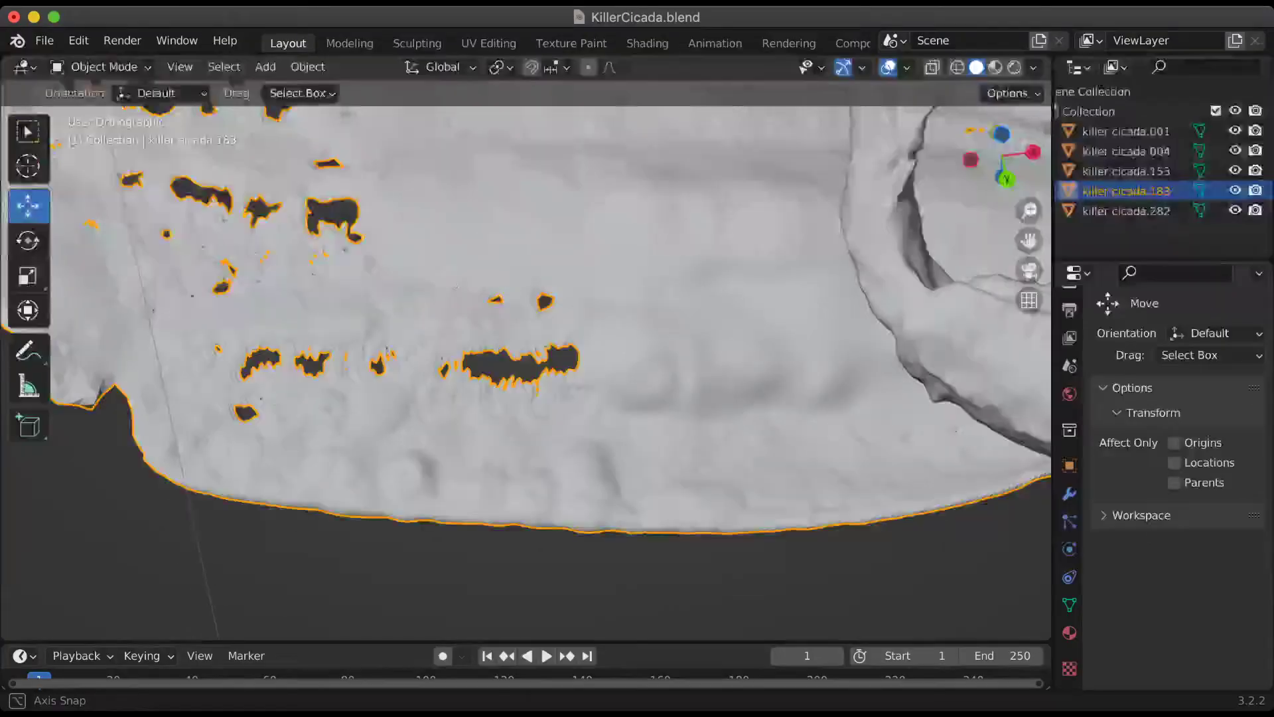
scroll(526, 368, up, 2)
scroll(526, 370, up, 1)
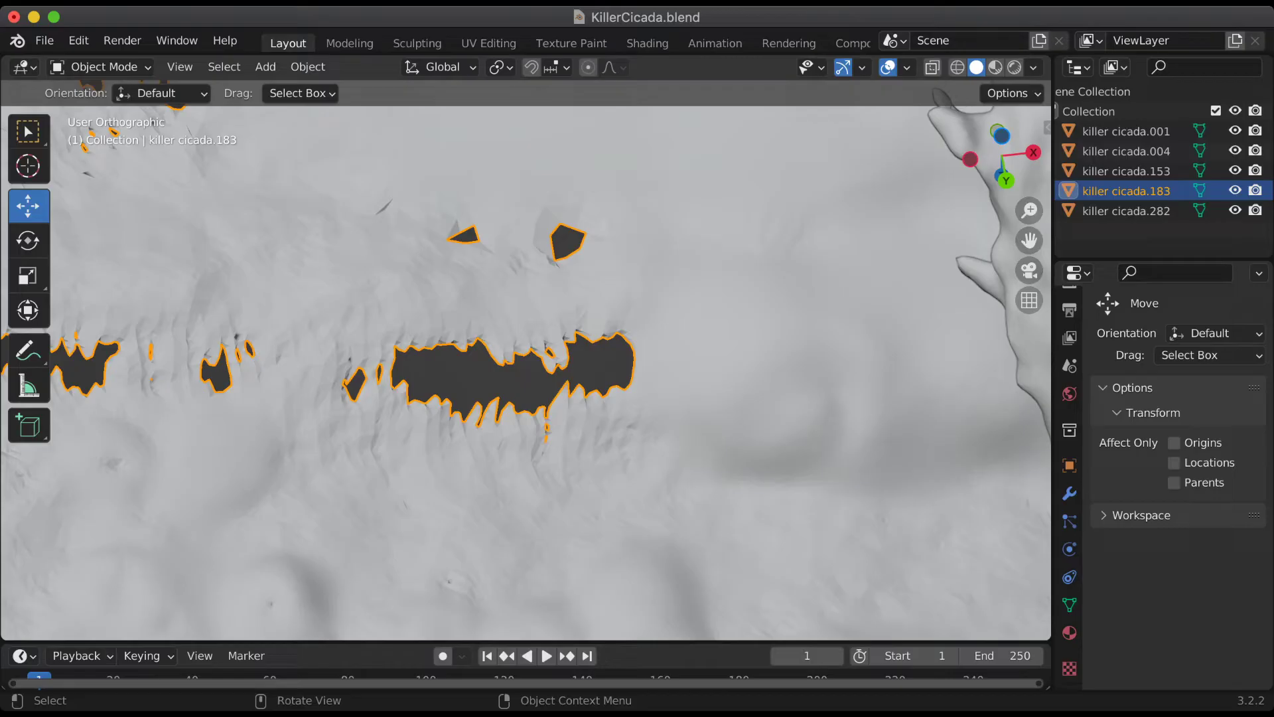
click(103, 66)
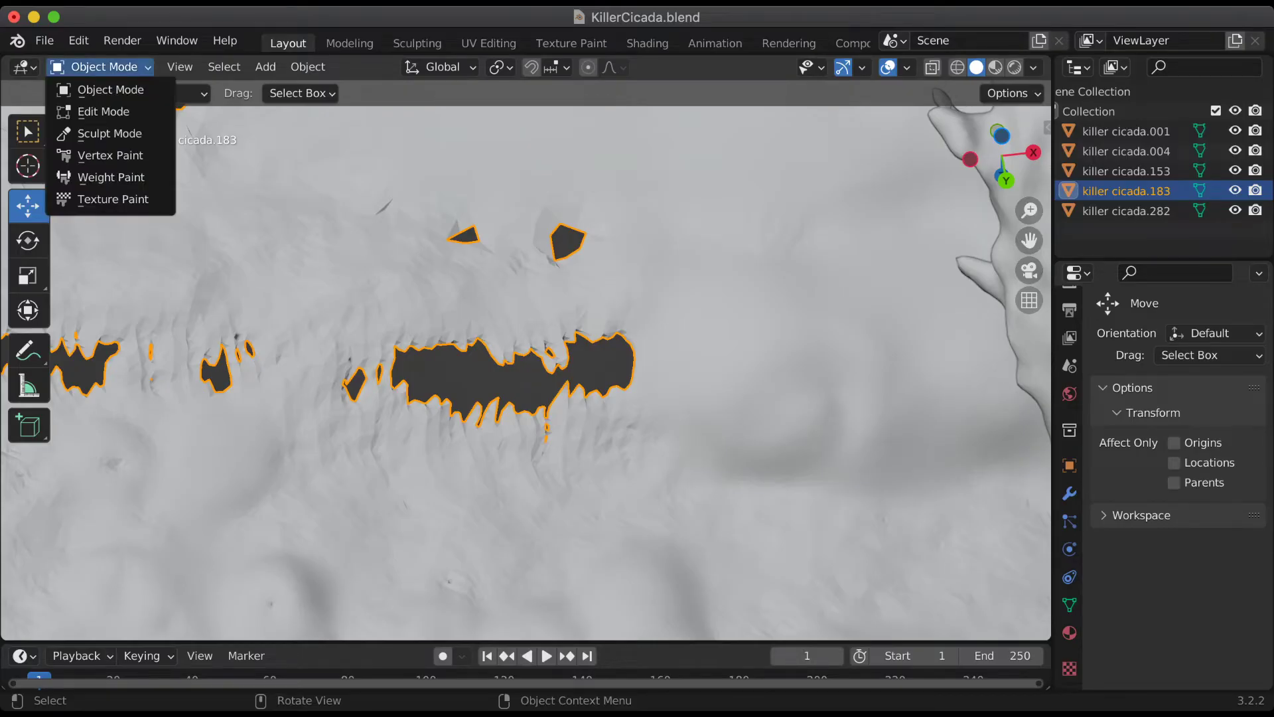
scroll(526, 359, down, 3)
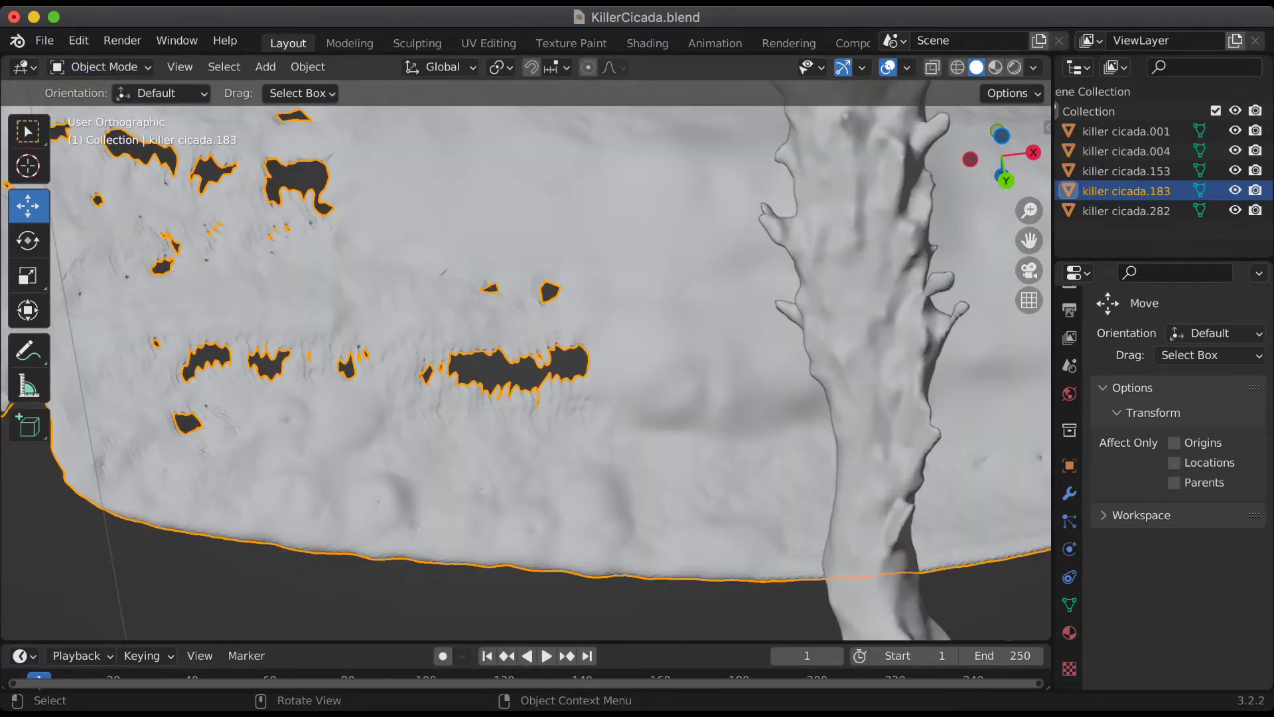
scroll(526, 358, down, 3)
scroll(526, 359, down, 3)
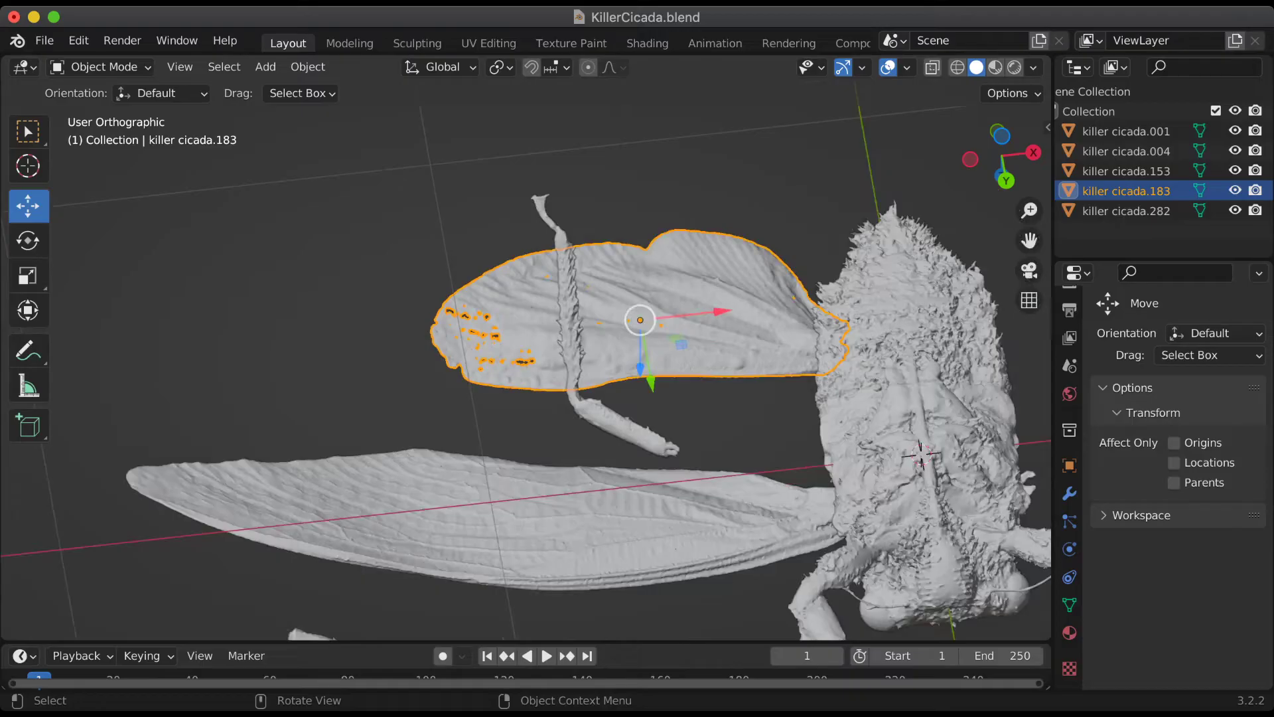
scroll(526, 359, up, 3)
scroll(527, 358, up, 5)
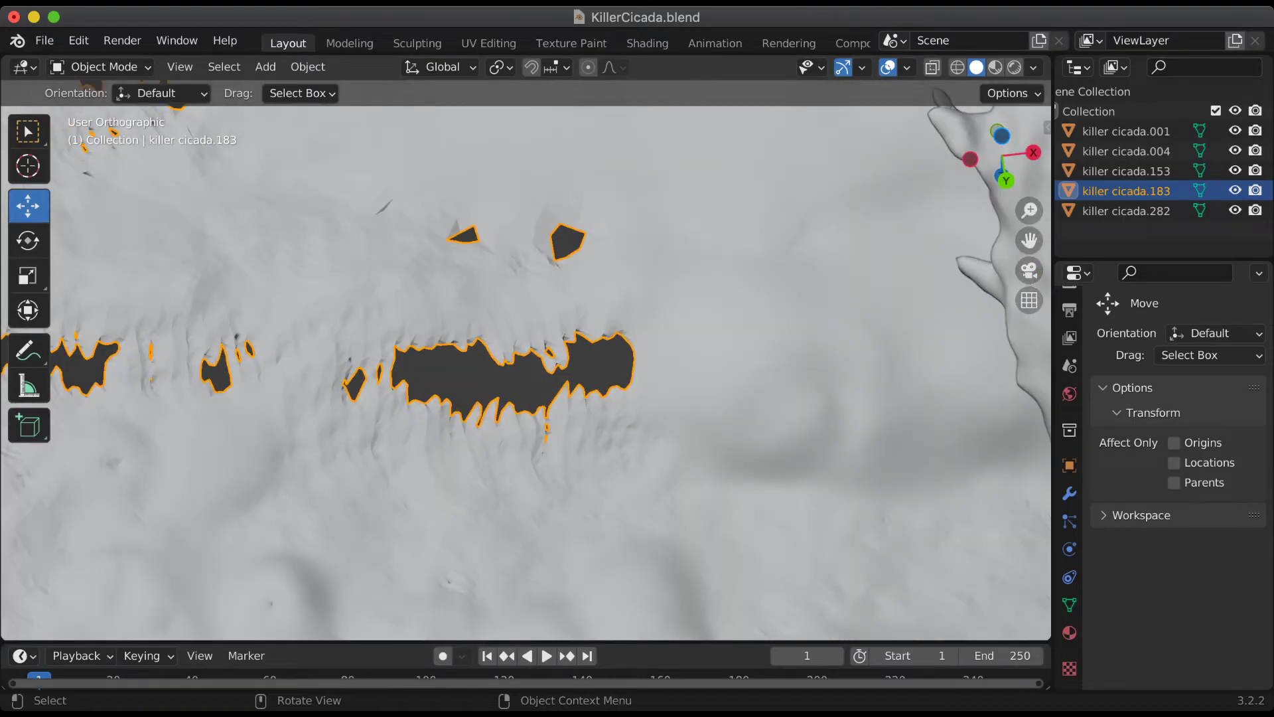
Switch to Edit Mode and lasso-select the faces ringing the large jagged hole.
click(100, 66)
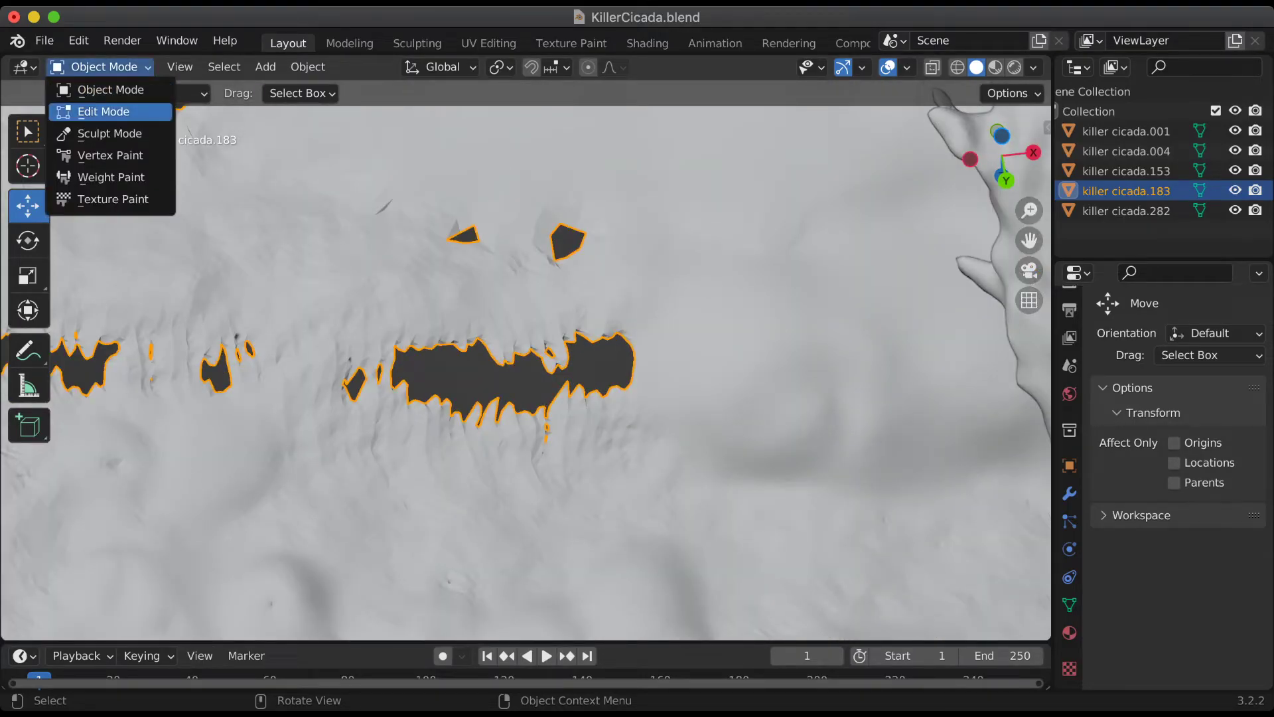
click(104, 111)
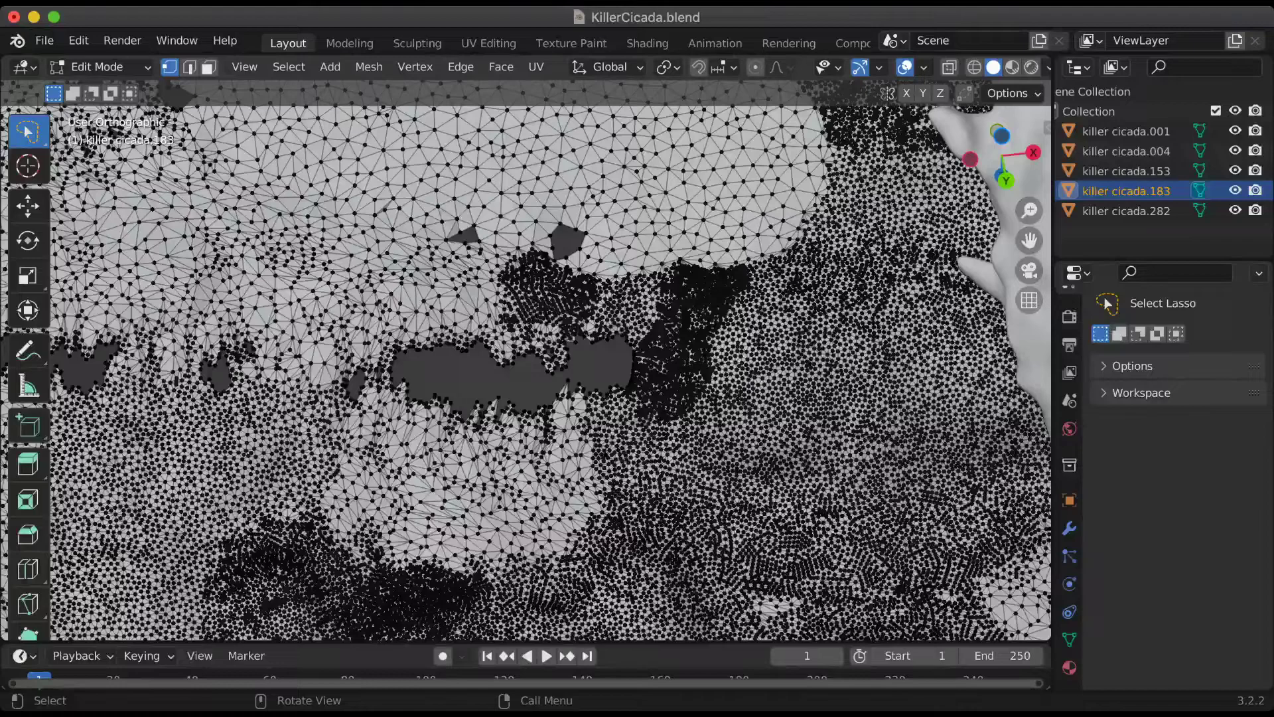
mouse_move(339, 329)
mouse_down()
mouse_move(639, 375)
mouse_move(449, 321)
mouse_move(309, 388)
mouse_up()
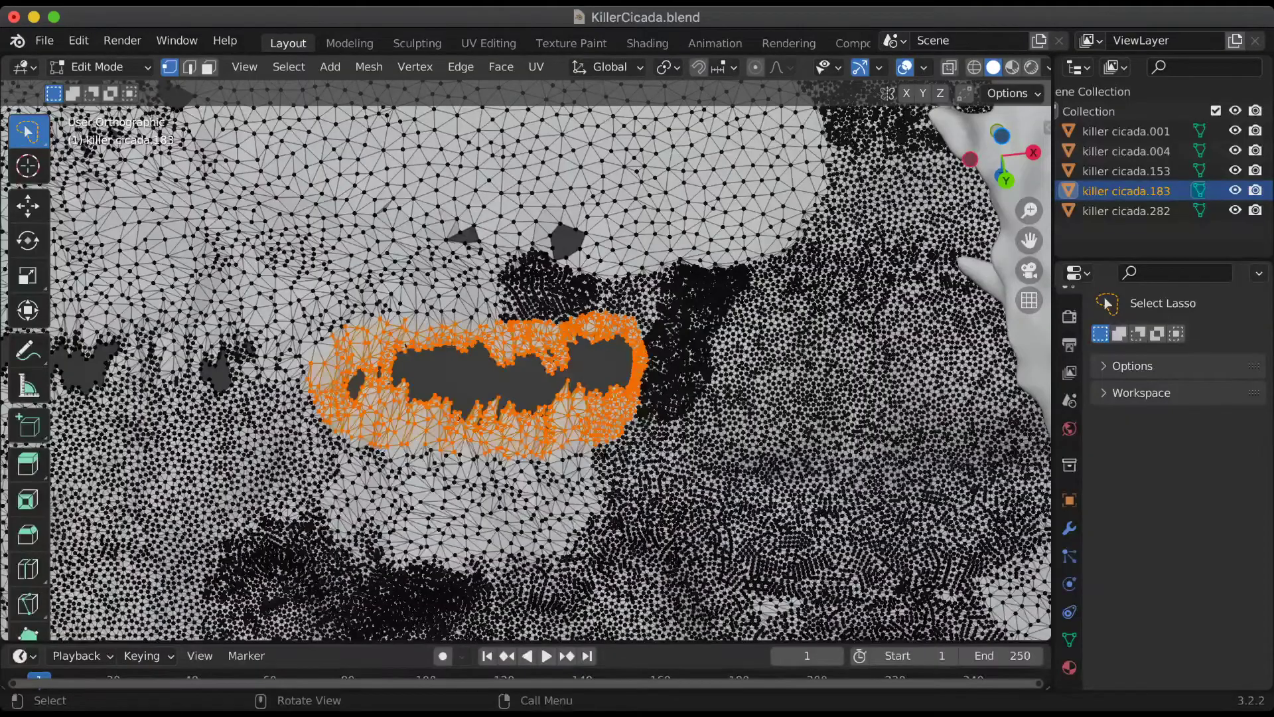
scroll(526, 362, up, 1)
scroll(526, 363, up, 1)
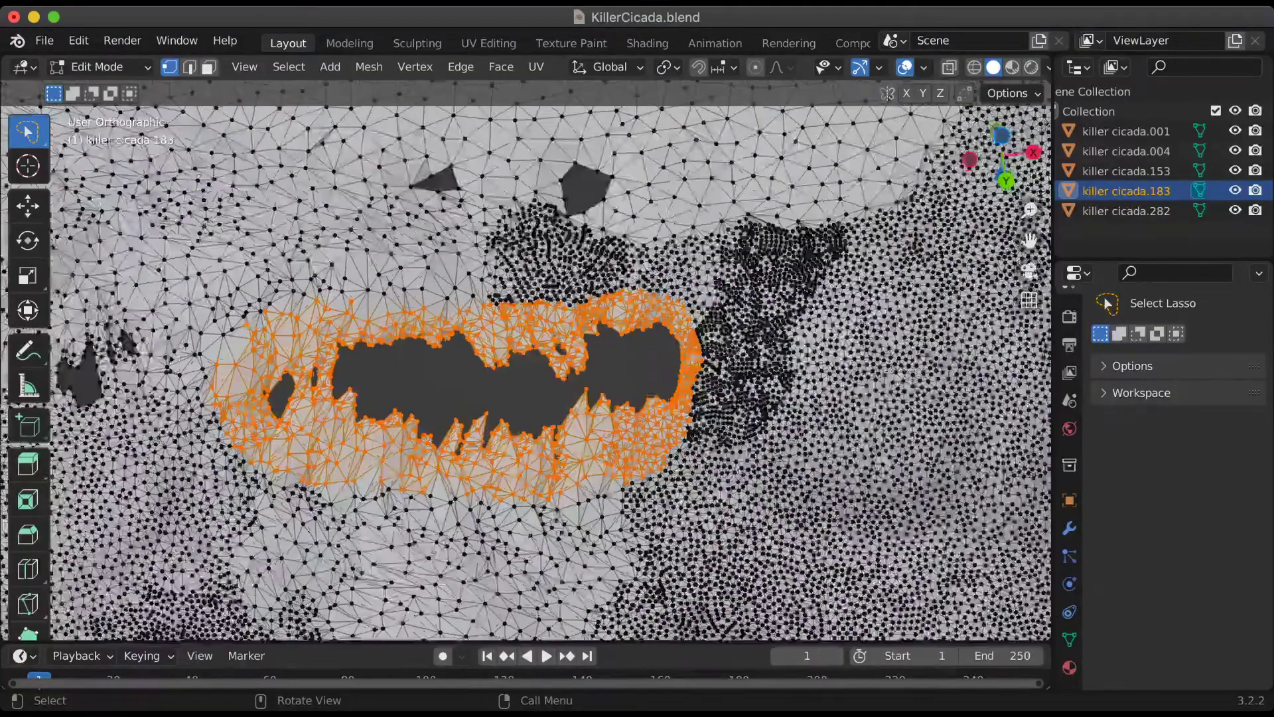
scroll(526, 363, up, 1)
Collapse the selected faces around the large hole into a single point.
key(x)
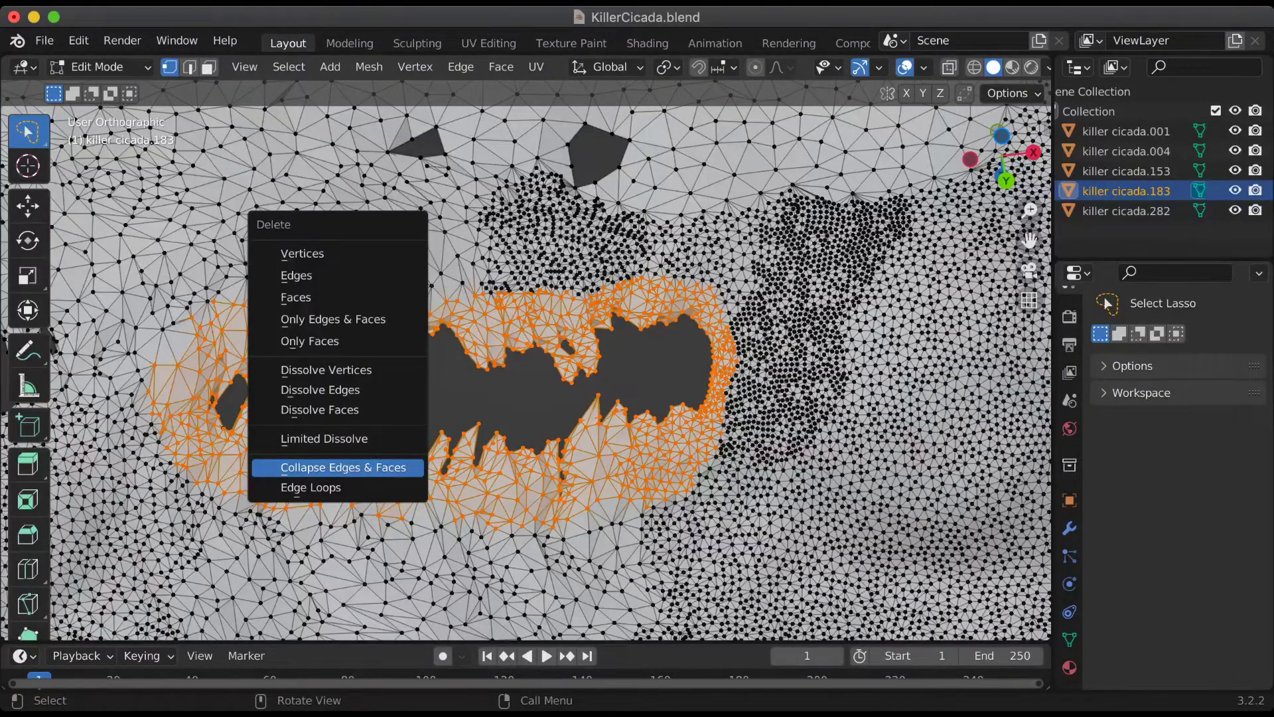
key(Return)
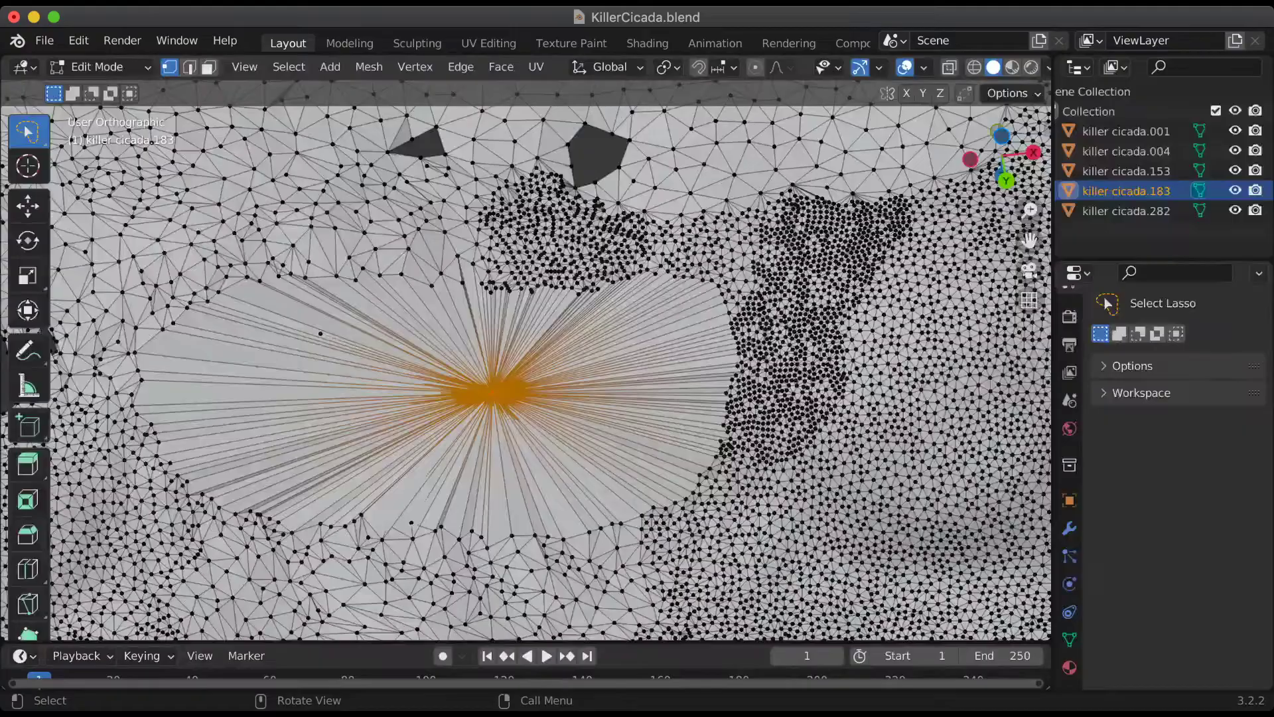
click(98, 66)
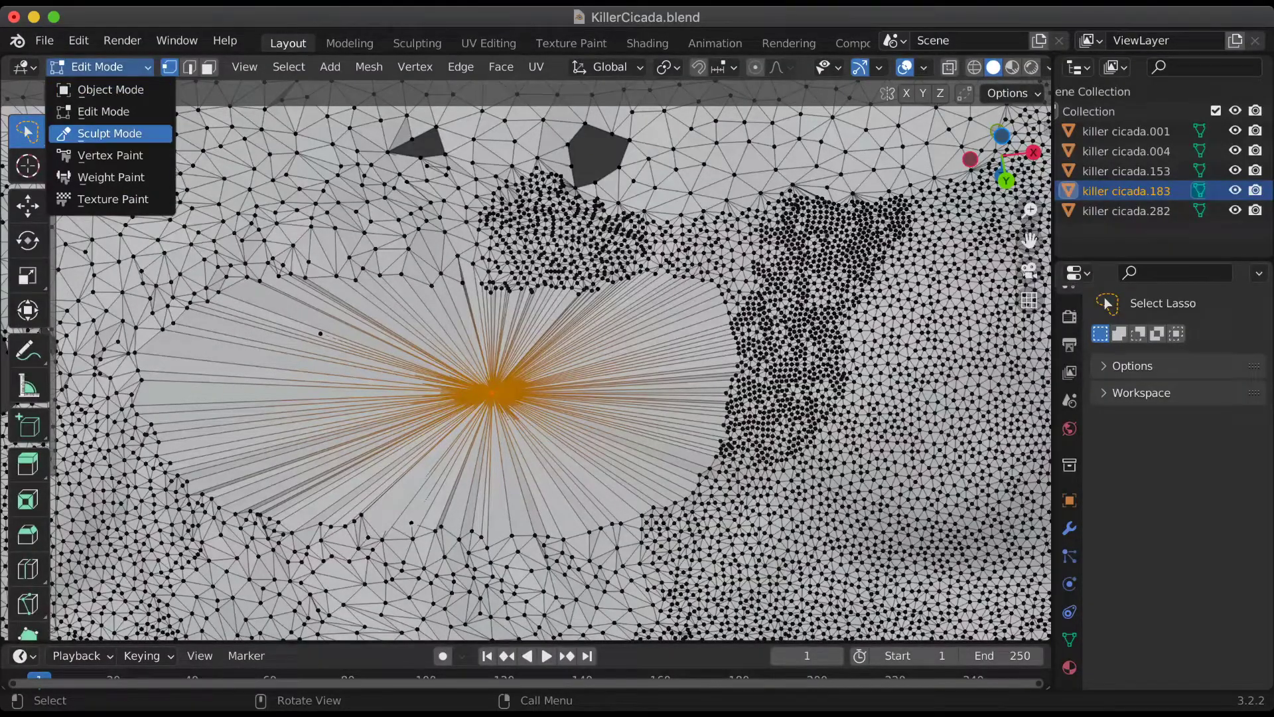
Enter Sculpt Mode on the wing with the Simplify brush selected.
click(111, 132)
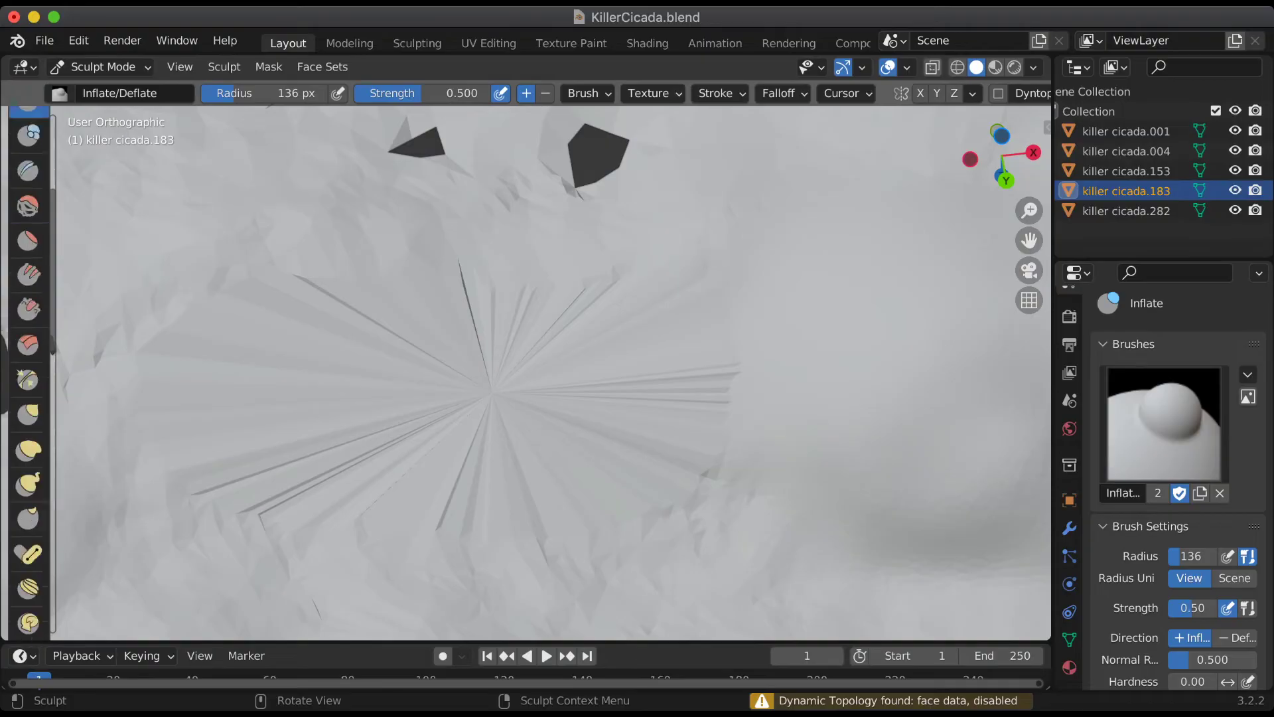
scroll(28, 373, down, 3)
scroll(28, 373, down, 3)
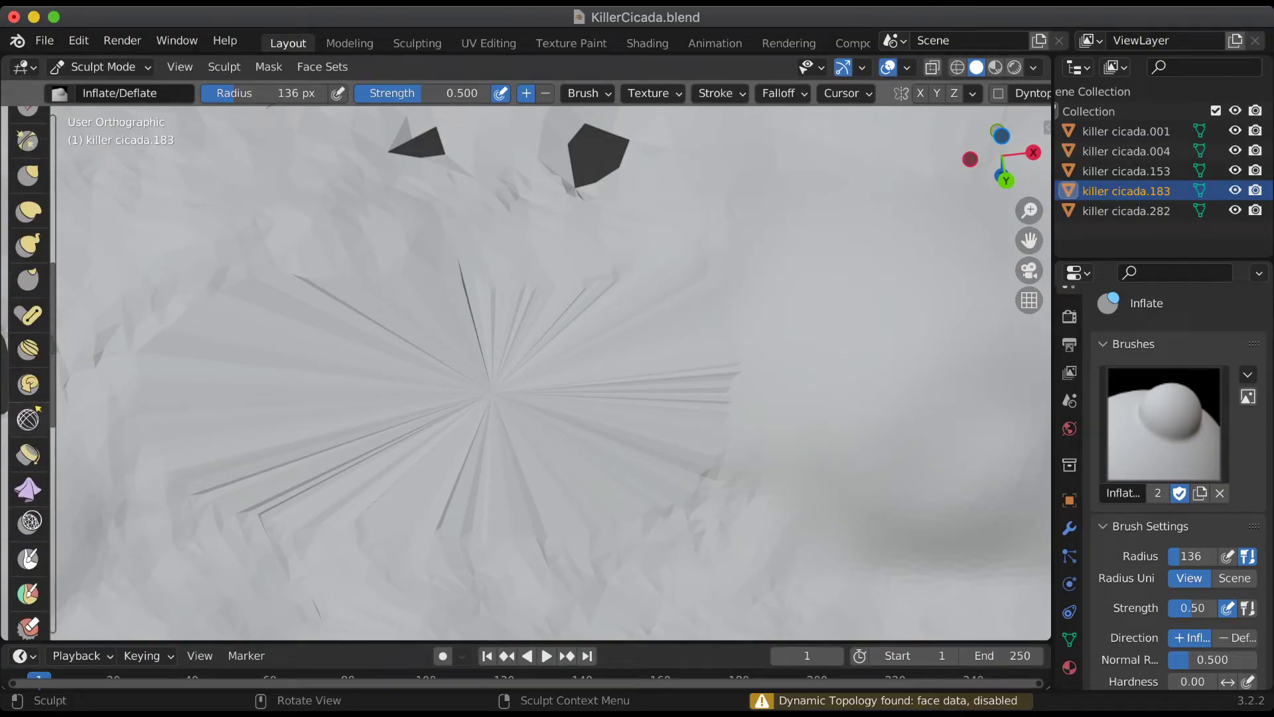
click(30, 482)
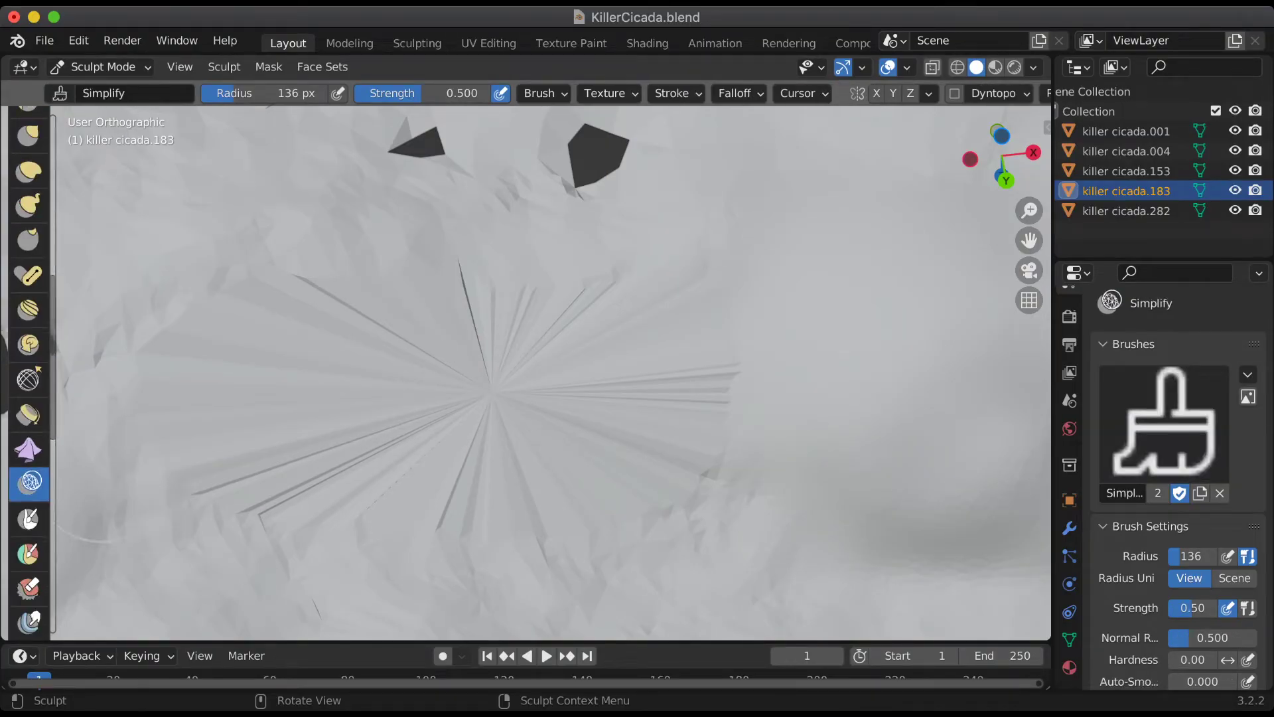
scroll(1175, 488, down, 2)
scroll(1175, 488, down, 4)
scroll(1175, 488, down, 2)
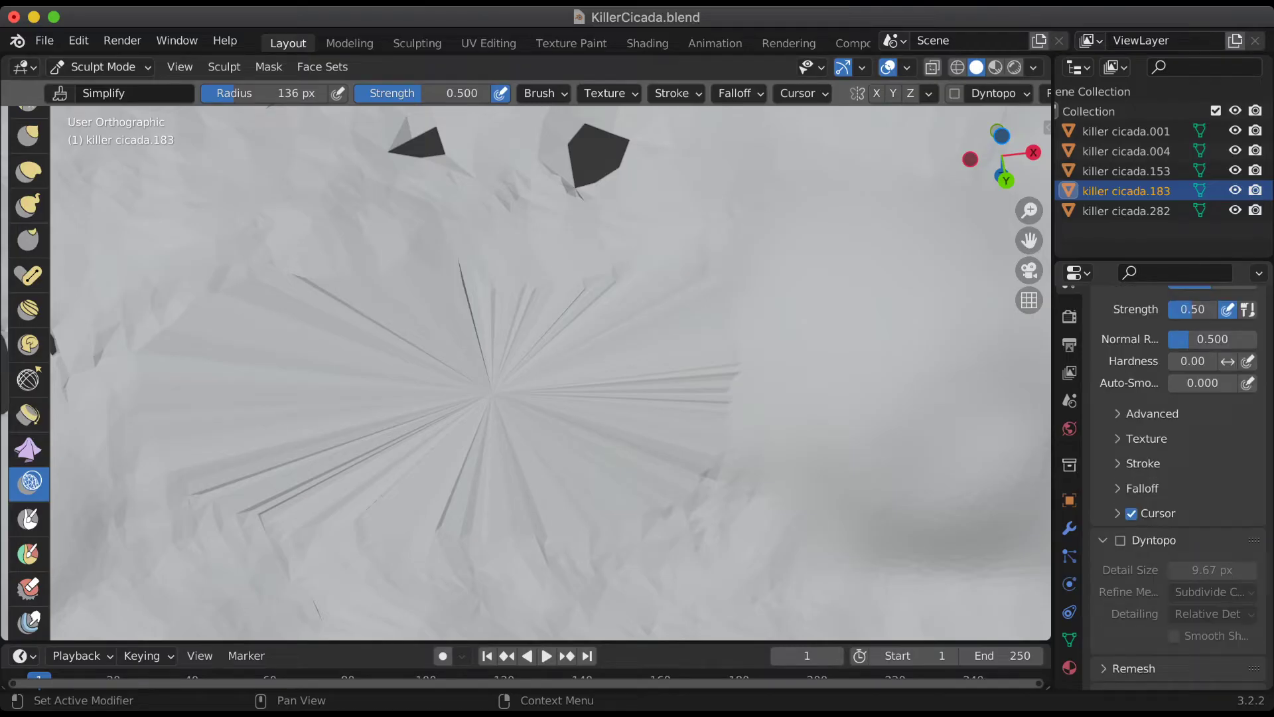
Enable Dyntopo, accept the vertex-data warning, and simplify the star-shaped creases and nearby dark creases.
click(1120, 540)
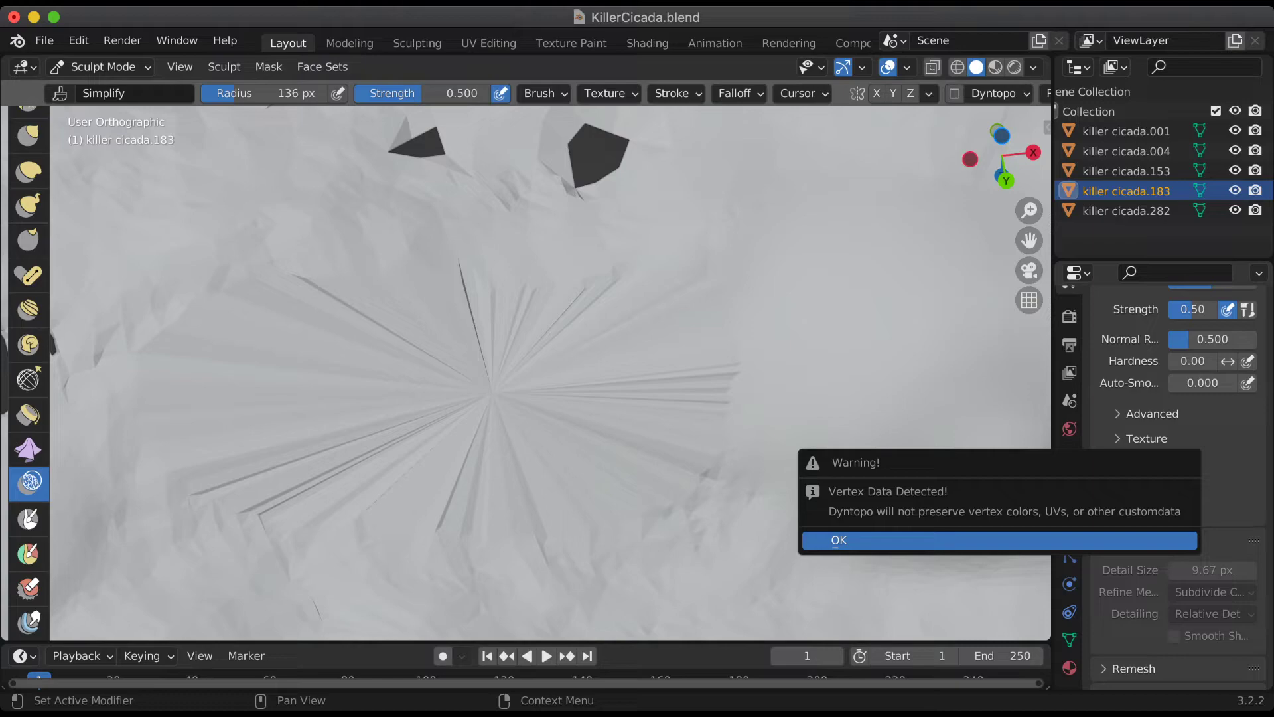
click(1120, 540)
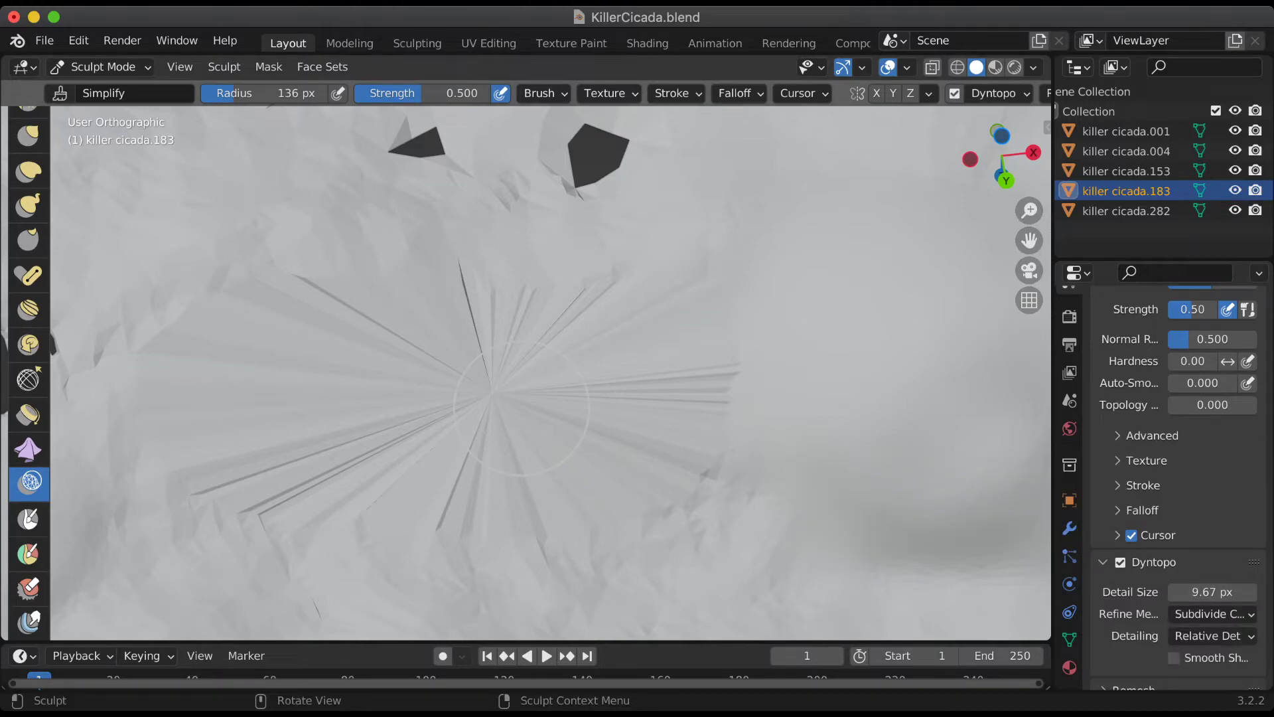
drag(520, 399, 708, 476)
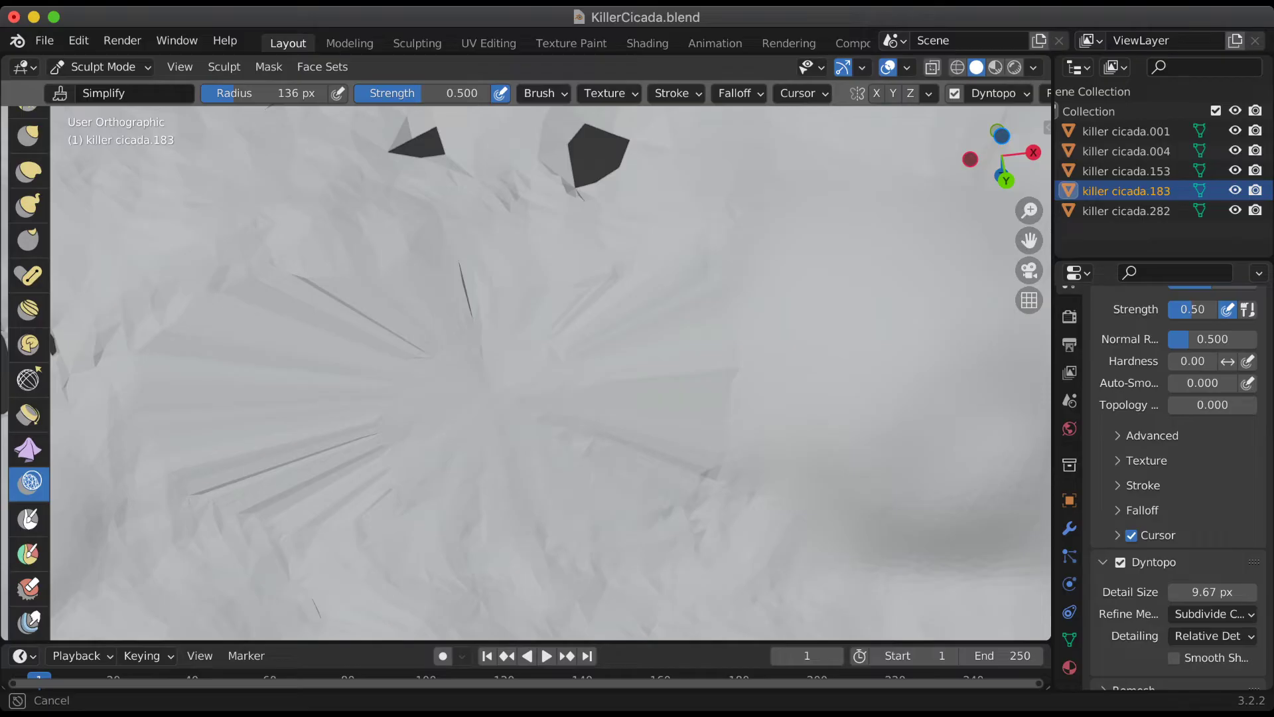
drag(439, 309, 347, 464)
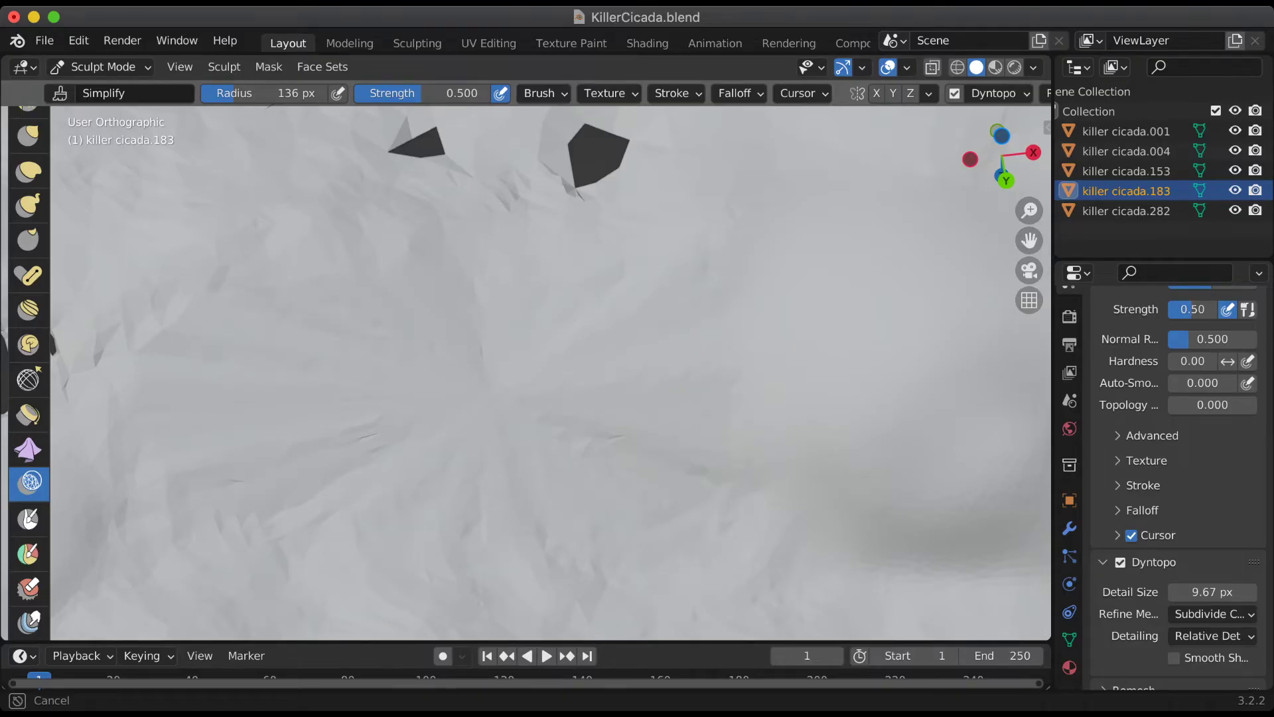
drag(511, 192, 507, 201)
drag(60, 344, 98, 358)
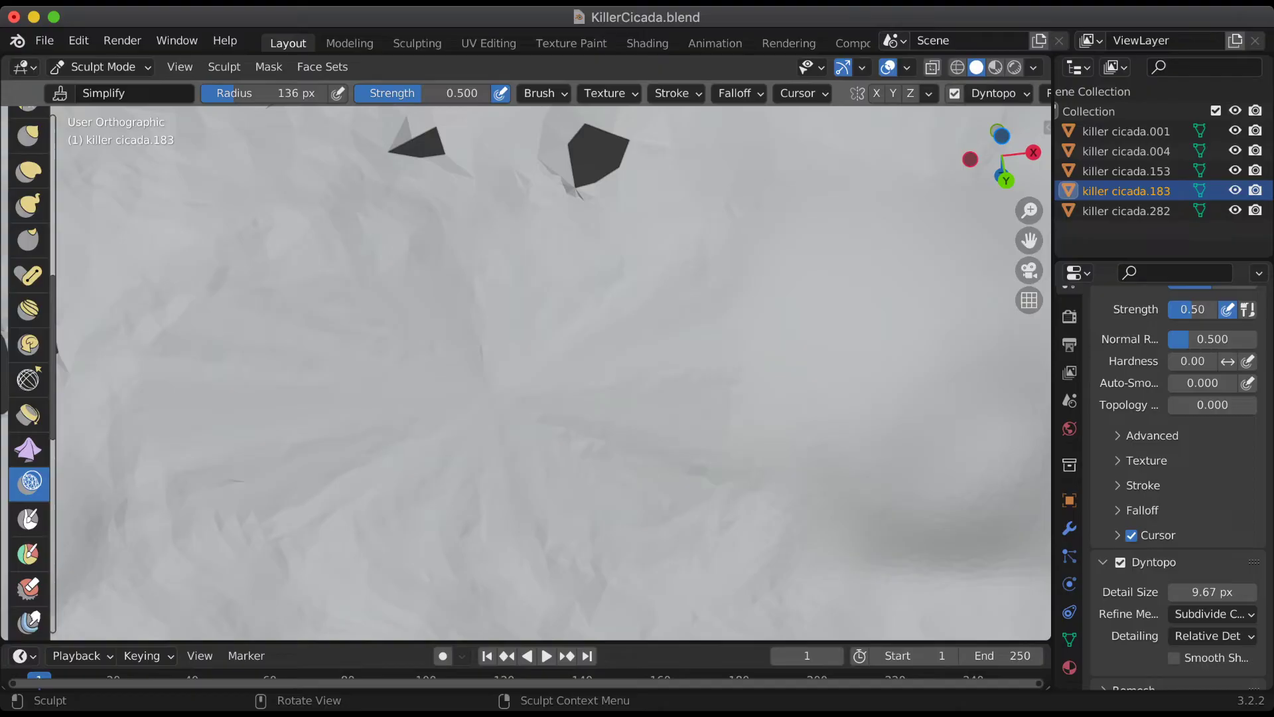
scroll(54, 344, down, 3)
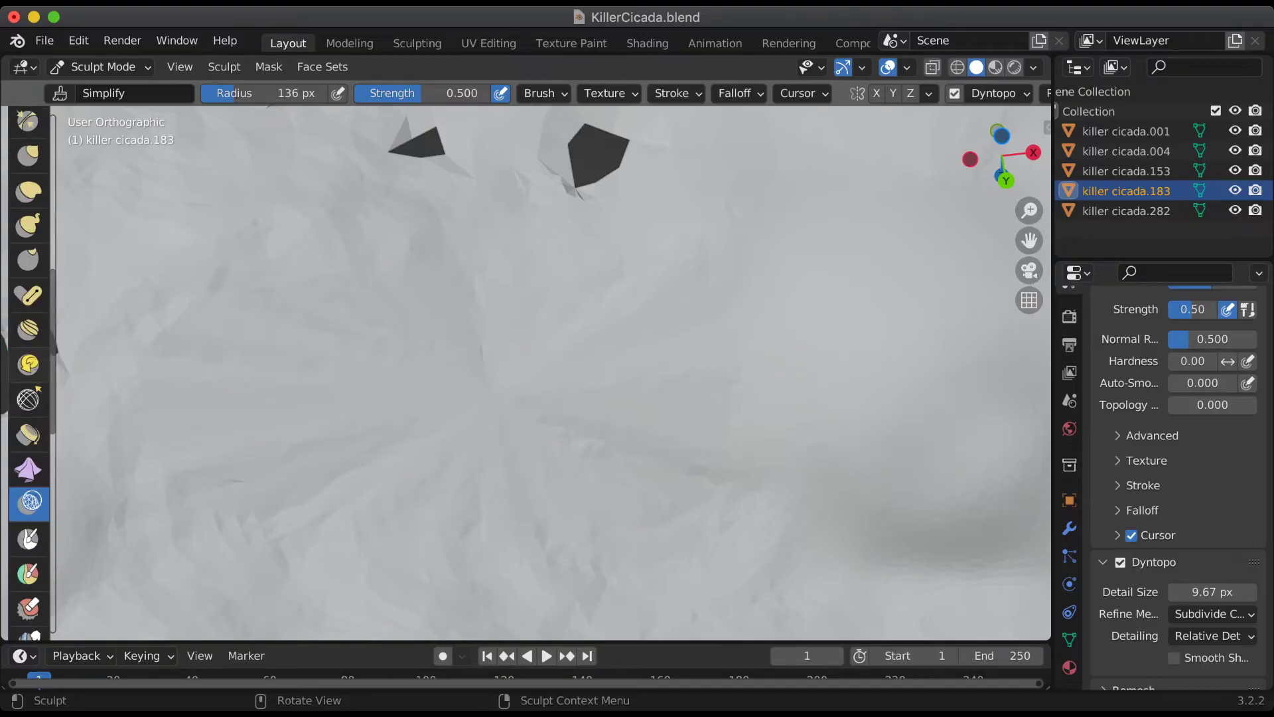
scroll(54, 344, down, 3)
scroll(54, 344, down, 3)
scroll(38, 367, up, 3)
scroll(38, 366, up, 3)
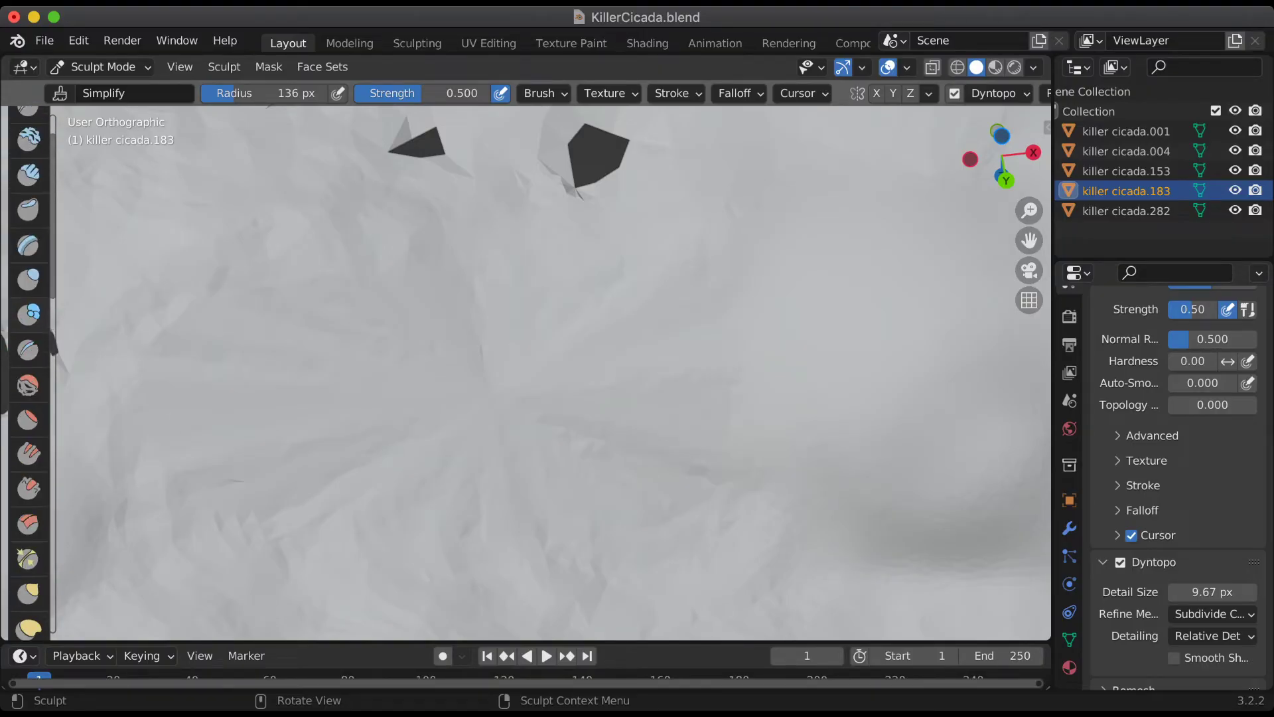
Use Inflate/Deflate with 4.87 px detail size to inflate the middle and lower patch.
click(28, 279)
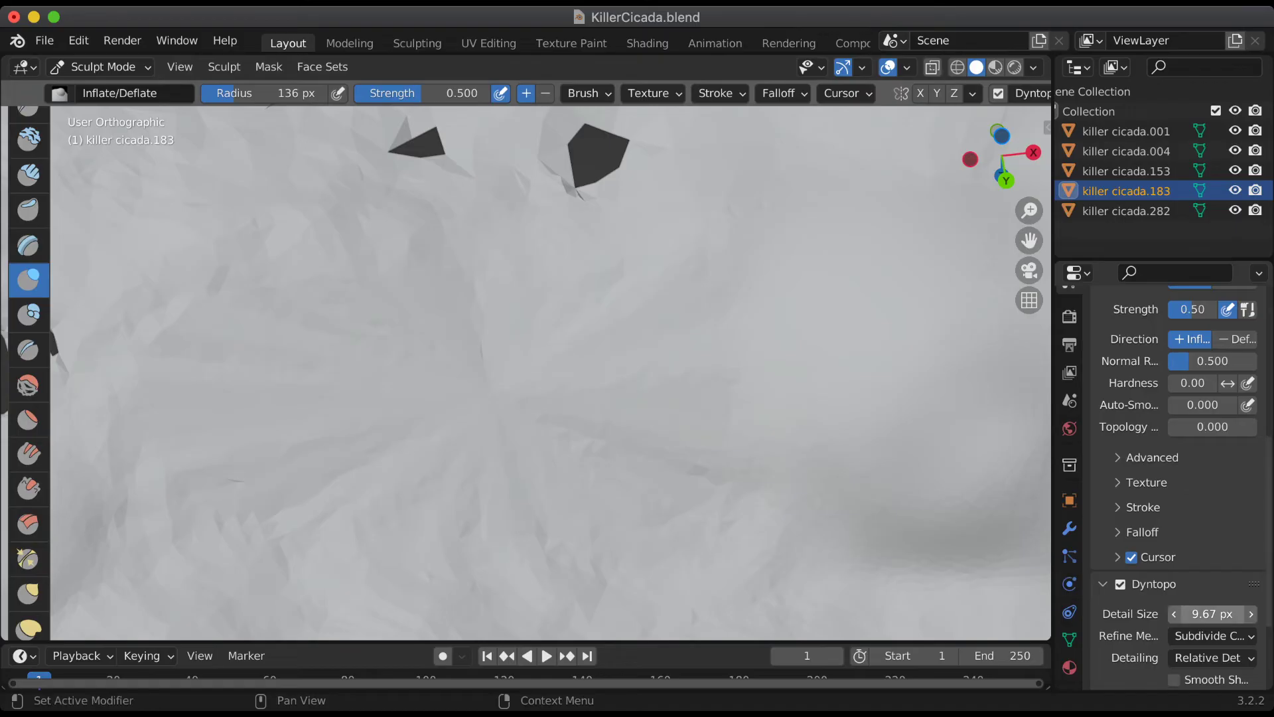
drag(1212, 613, 1145, 613)
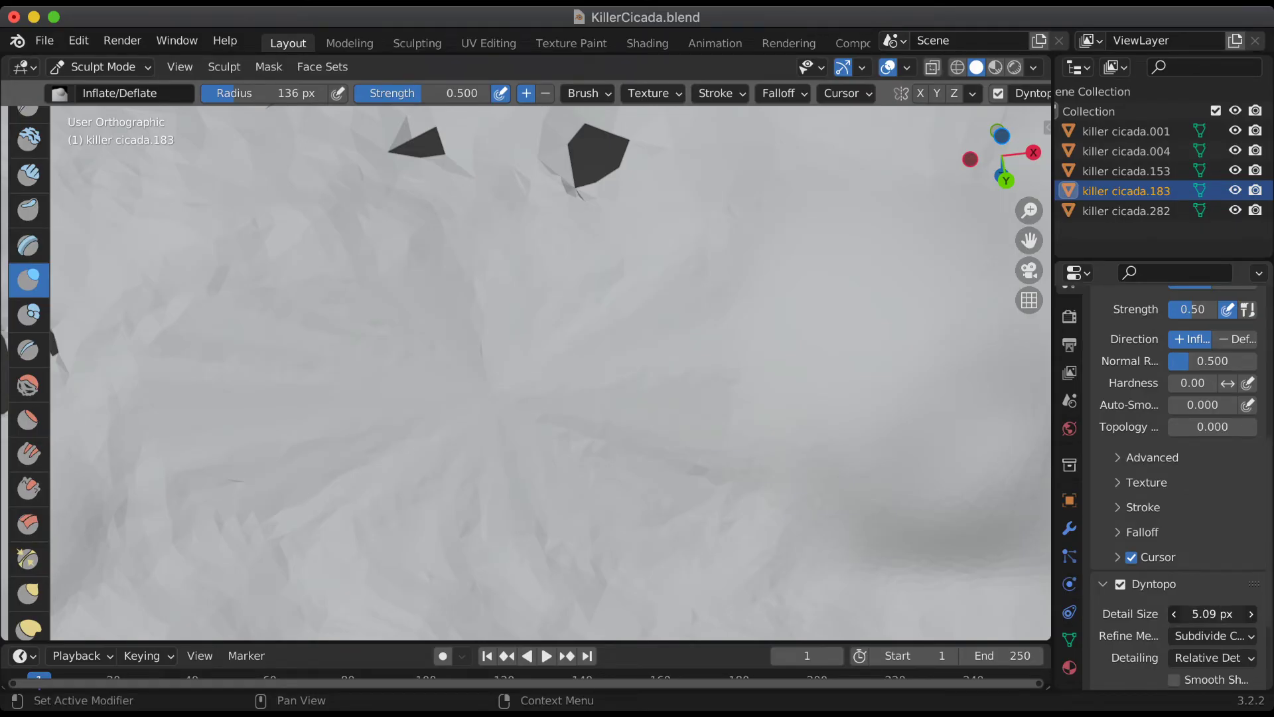
drag(1212, 614, 1145, 614)
drag(552, 456, 444, 425)
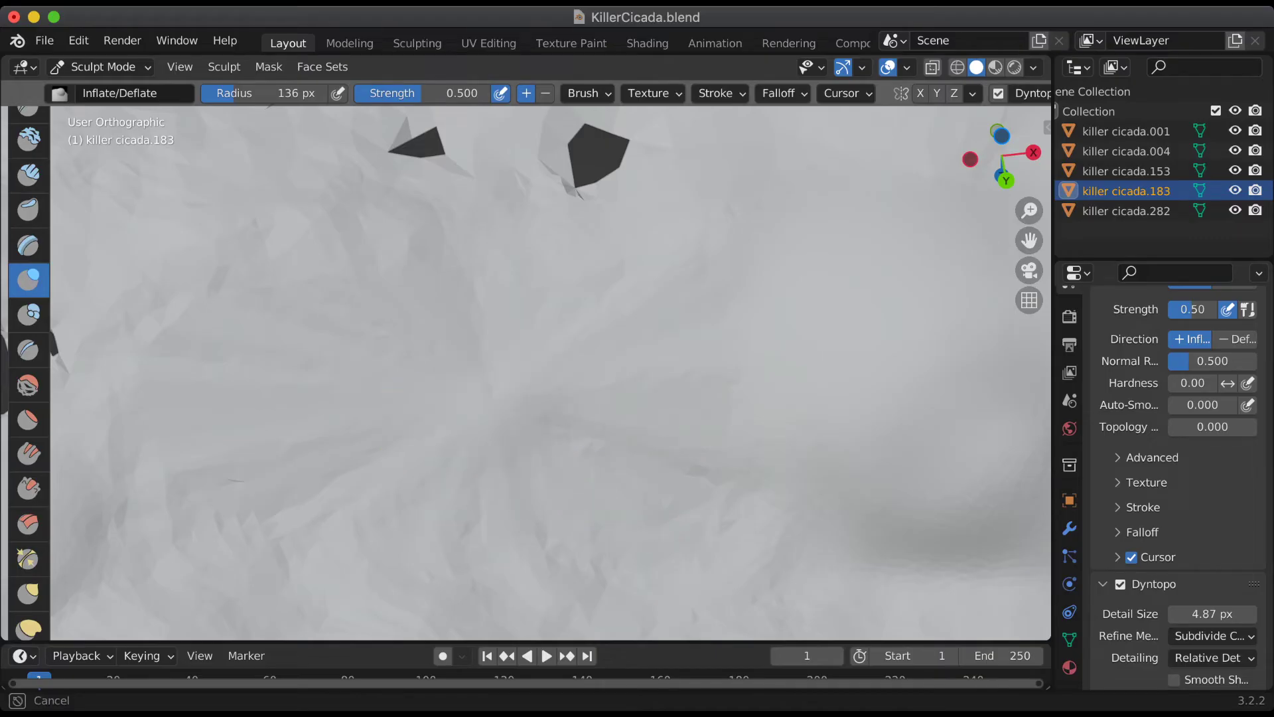
drag(569, 428, 569, 426)
drag(319, 520, 478, 553)
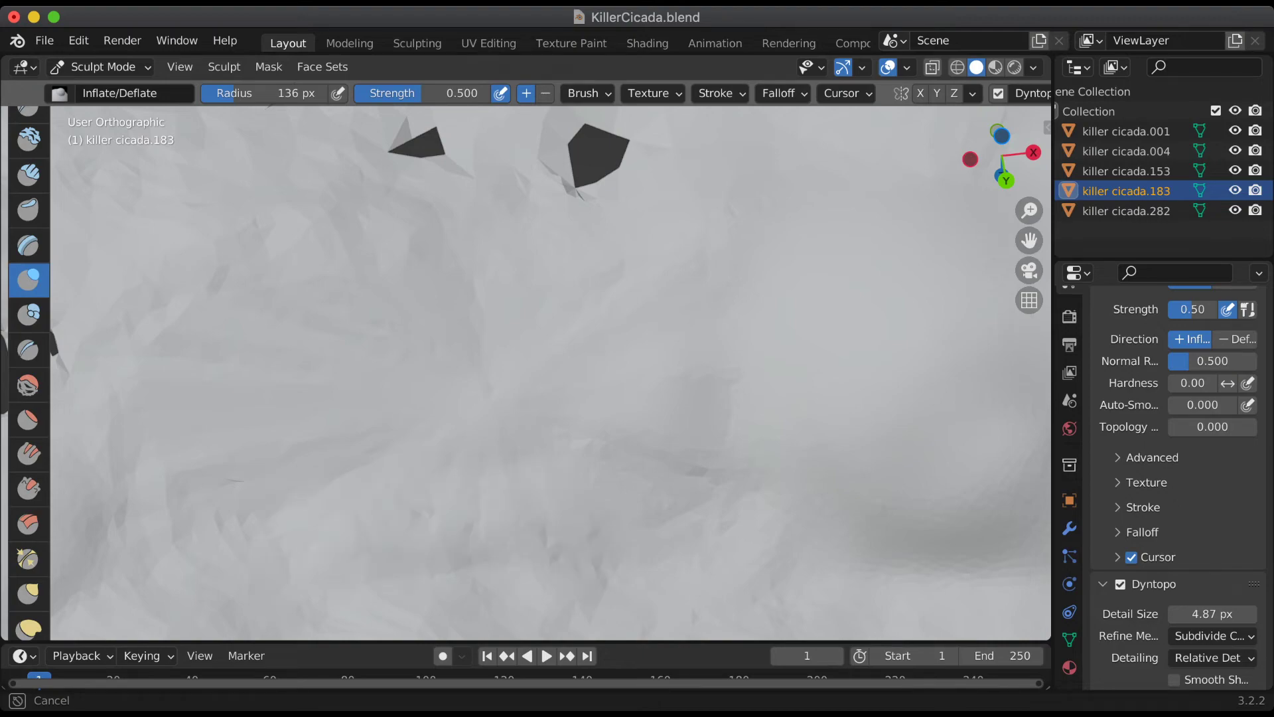
Zoom out and inflate the lower-left wing surface.
ctrl+middle_drag(219, 419, 219, 478)
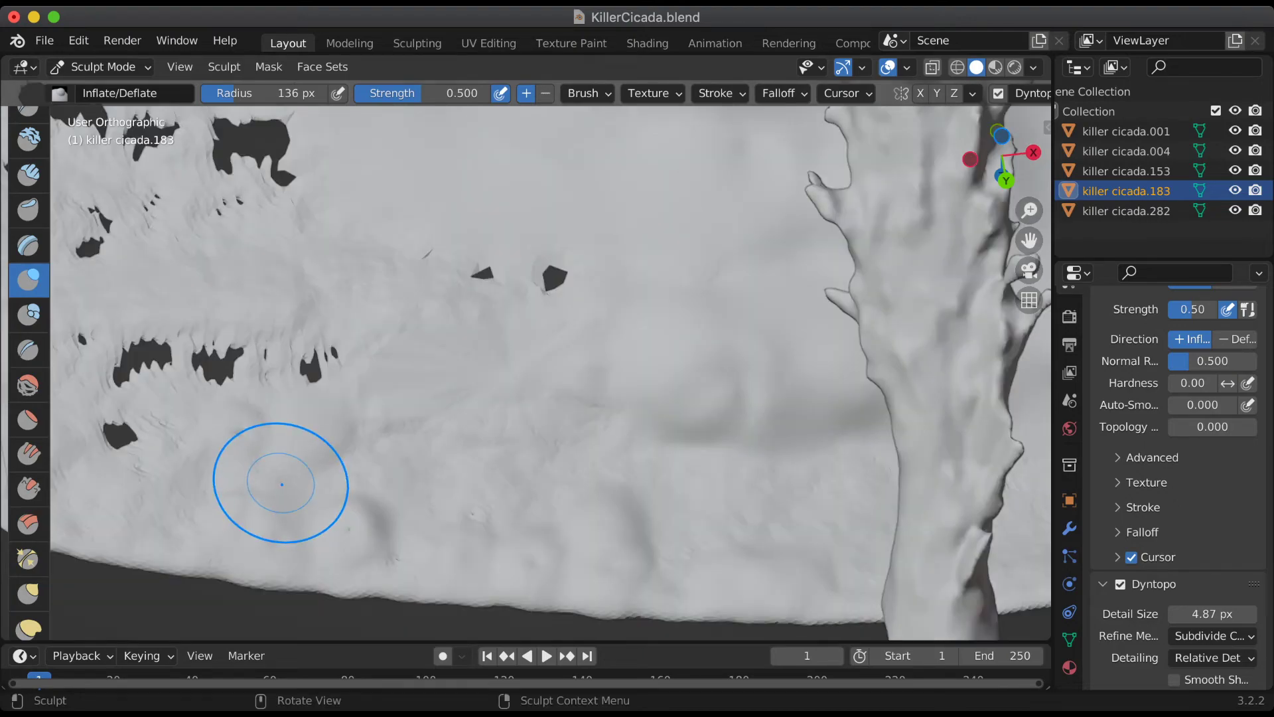
drag(474, 404, 474, 405)
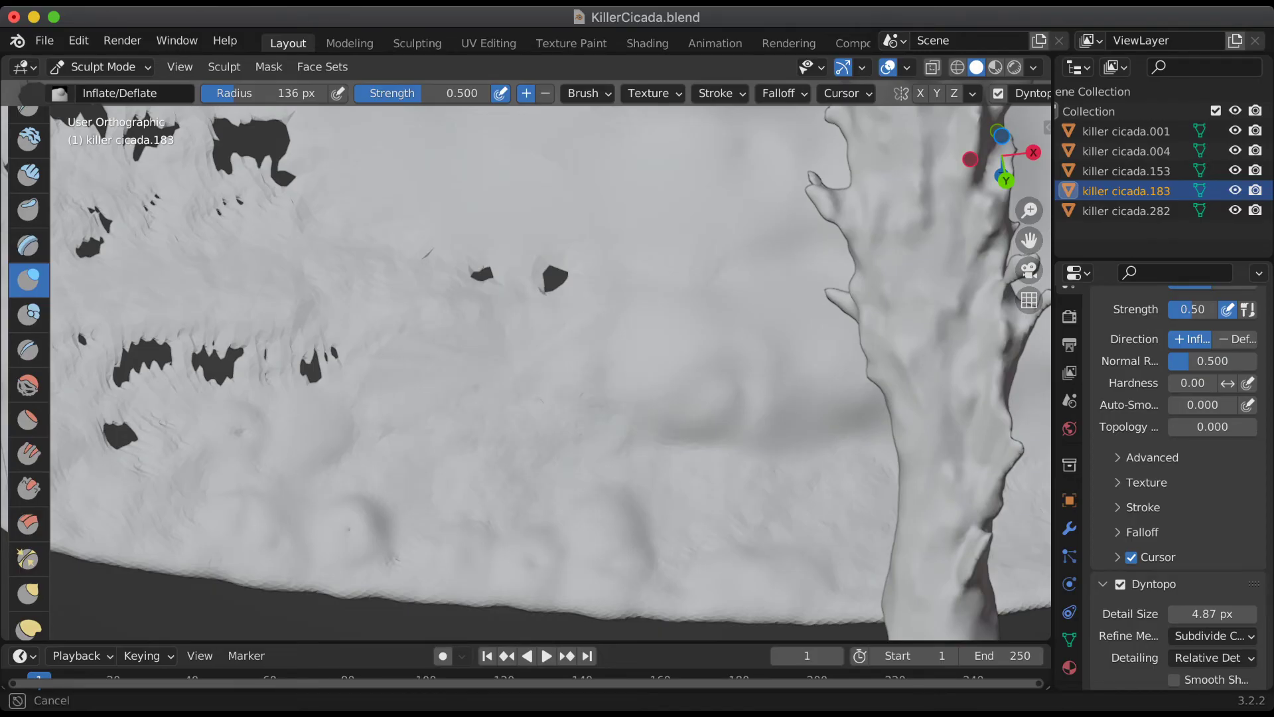
drag(475, 405, 460, 455)
Orbit beneath the wing to check its underside, then return to the front view.
middle_drag(381, 484, 382, 418)
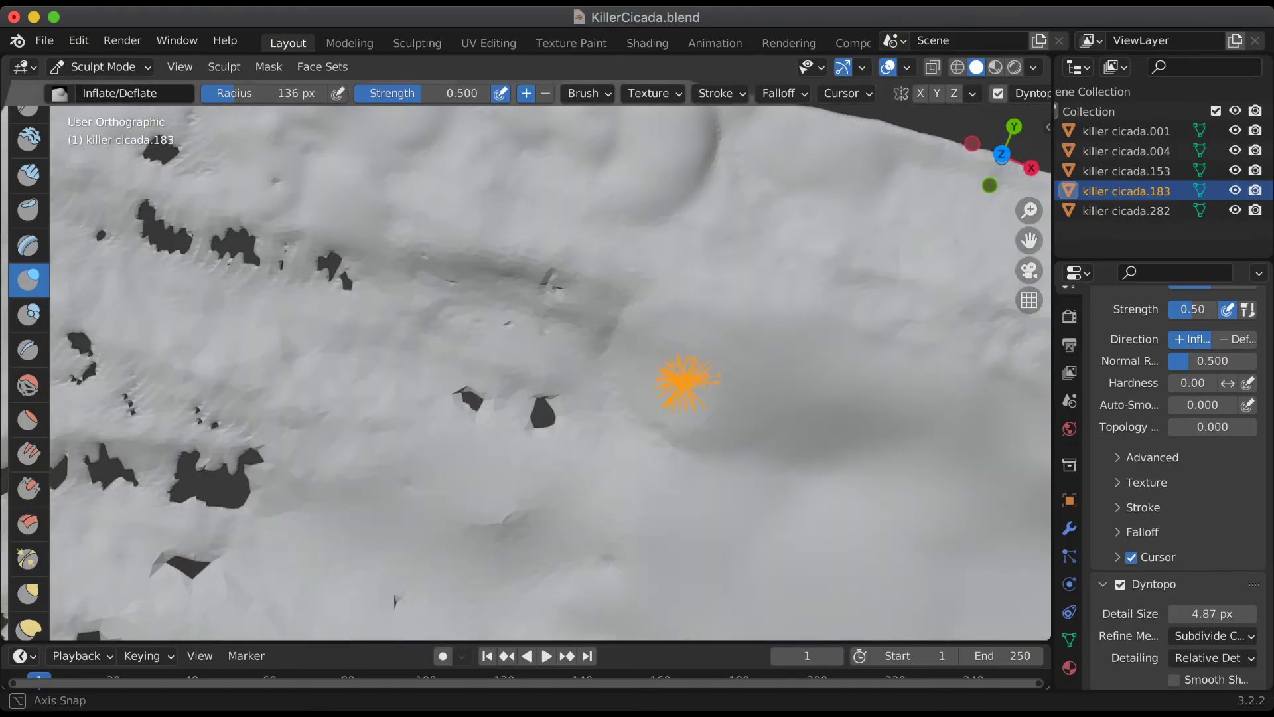
middle_drag(685, 382, 686, 382)
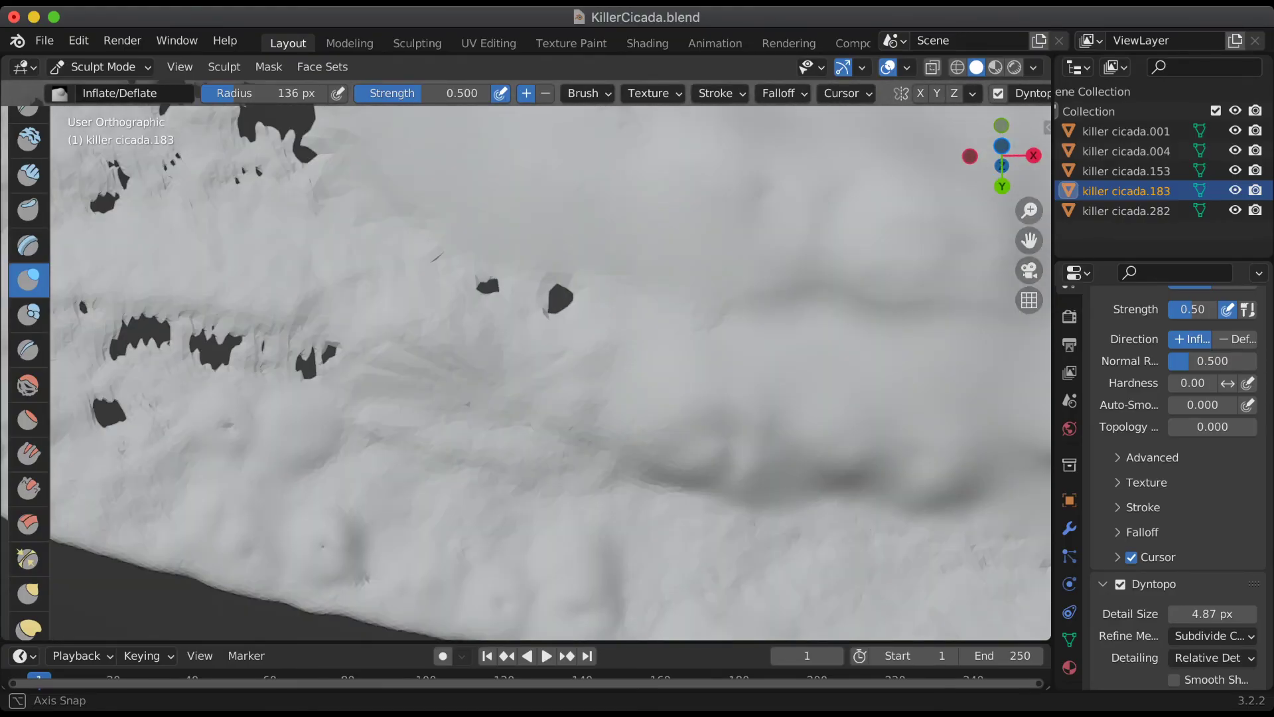
middle_drag(461, 403, 460, 403)
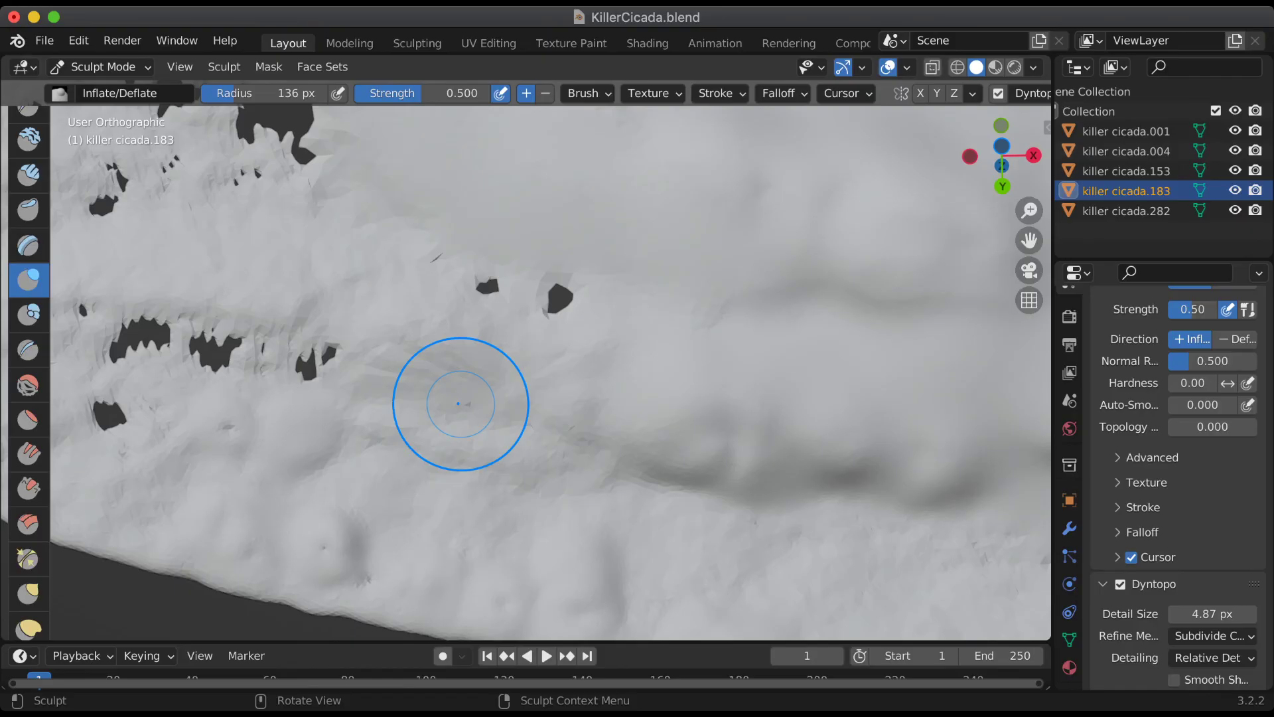